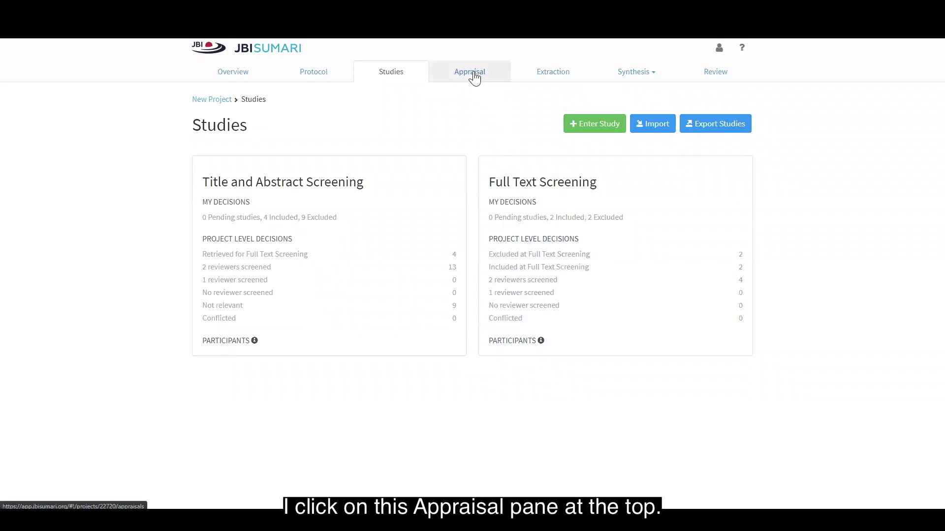
Step: In the Appraisal section, set the second study's appraisal tool to Randomized Controlled Trial
click(474, 78)
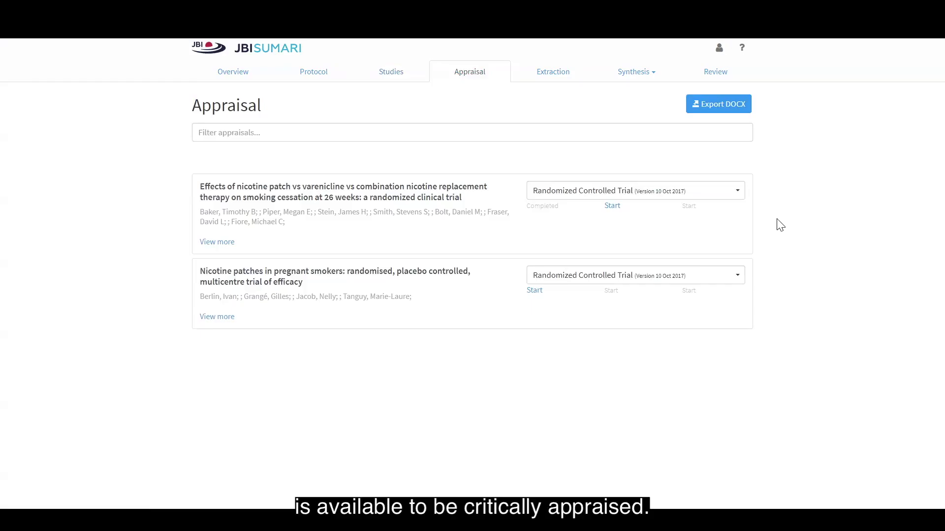
click(738, 278)
mouse_move(742, 301)
mouse_down()
mouse_move(740, 350)
mouse_move(738, 298)
mouse_up()
click(776, 304)
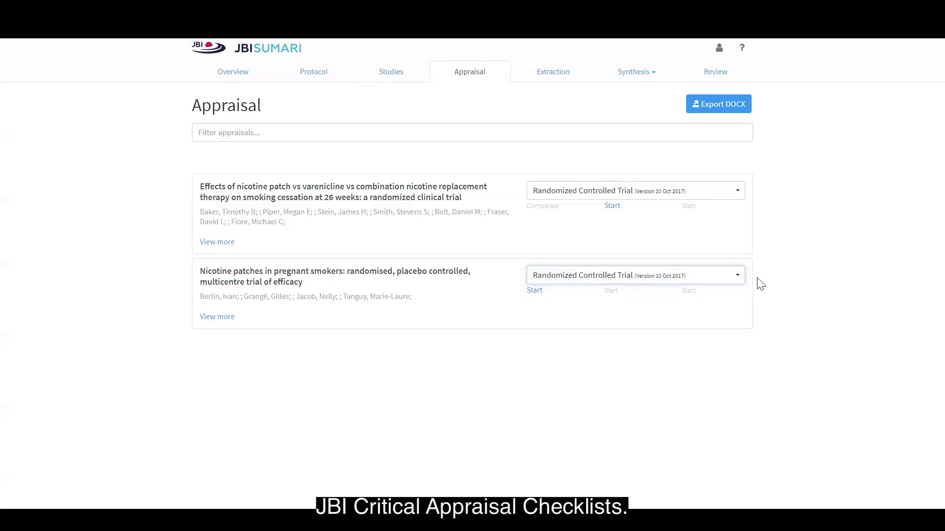
click(722, 279)
drag(740, 337, 747, 379)
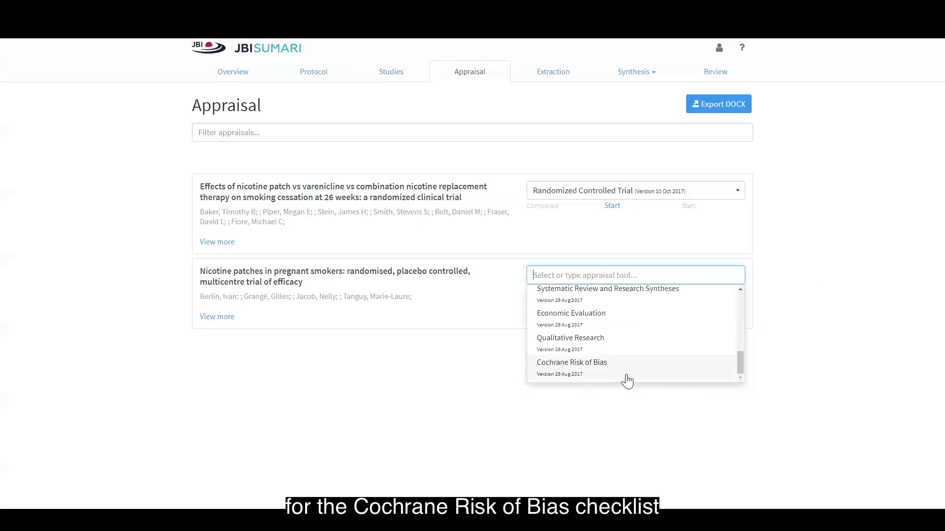
scroll(669, 334, up, 3)
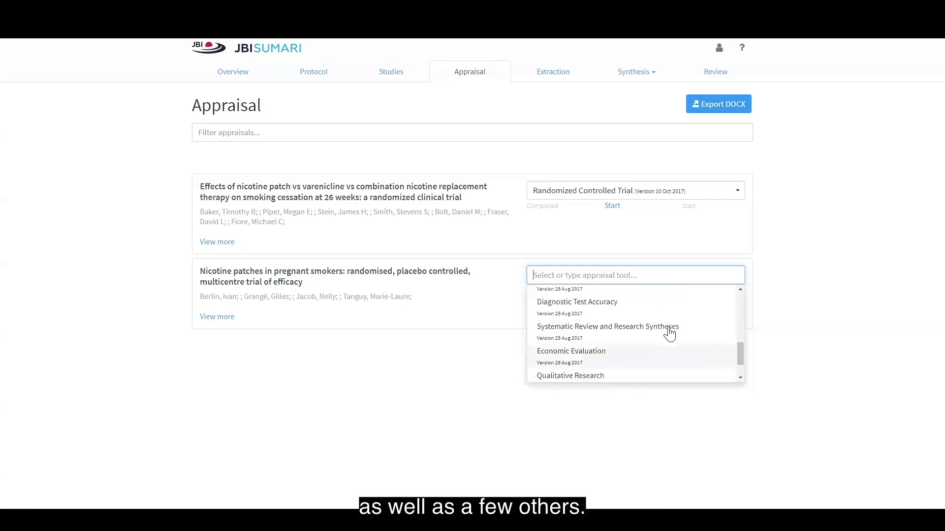
click(835, 288)
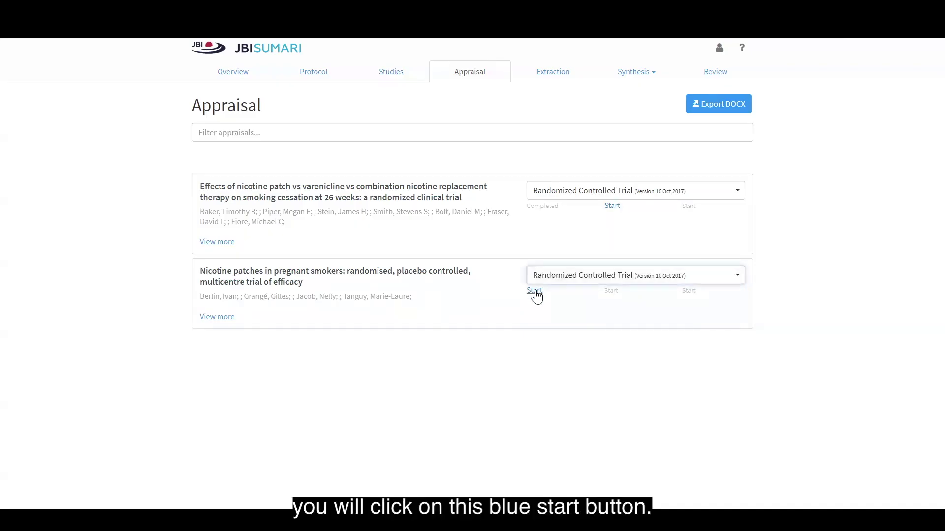
Step: Start the Randomized Controlled Trial appraisal of the nicotine patch vs varenicline study
click(612, 206)
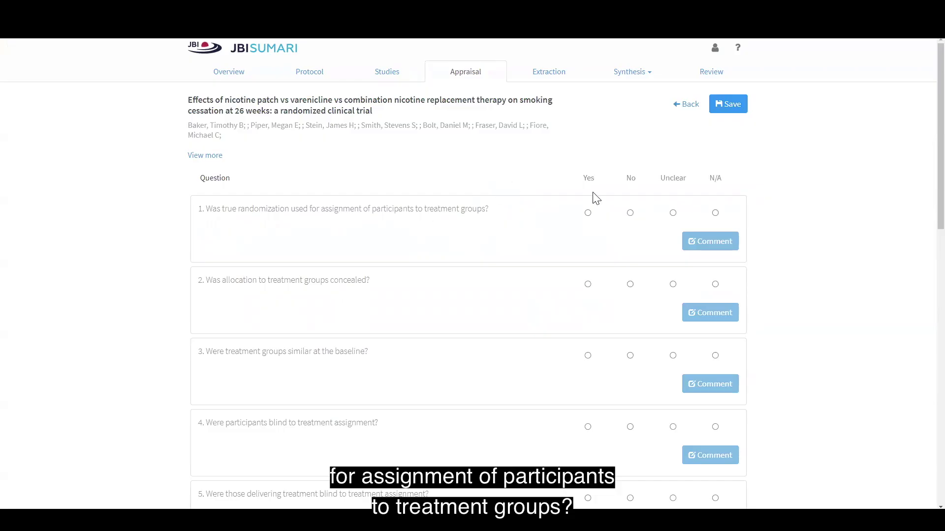
Step: Mark true randomisation (Q1) No with comment 'True randomisation was not used', and allocation concealment (Q2) Yes
click(631, 213)
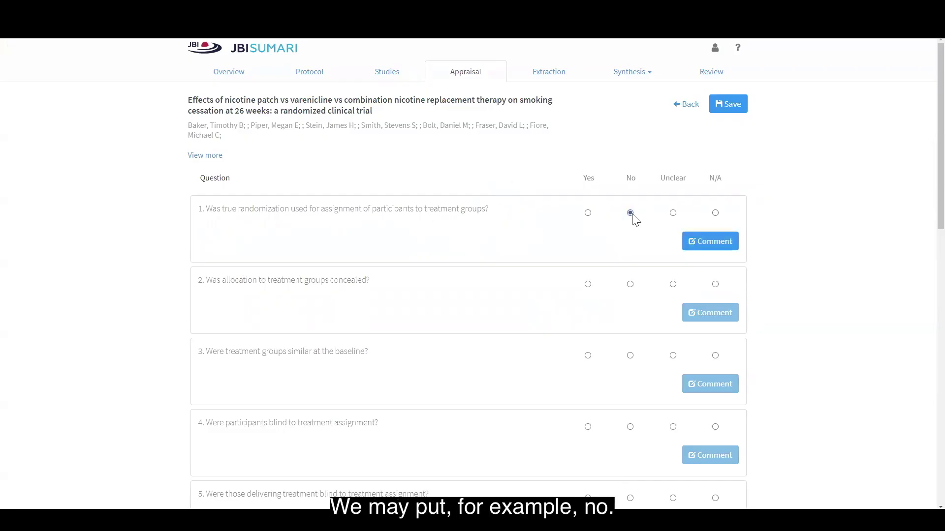
click(705, 247)
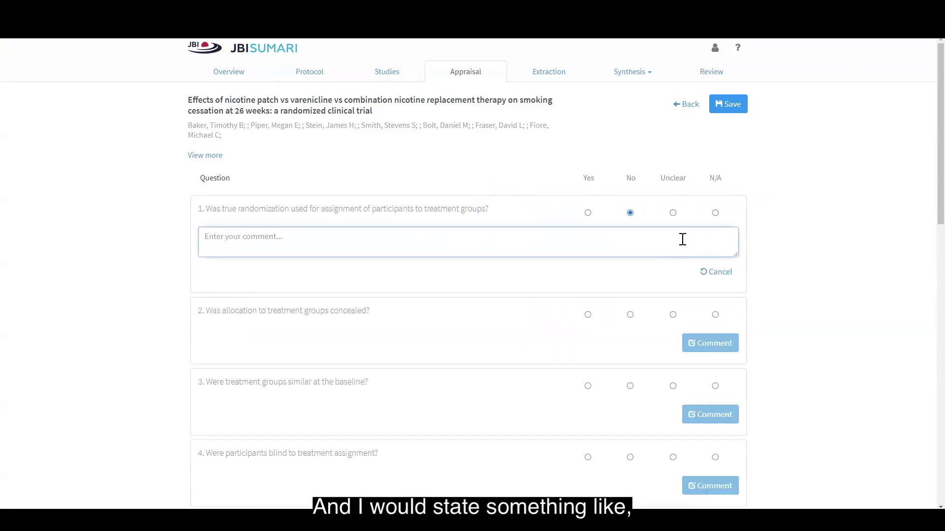
text(True randomisation was not used)
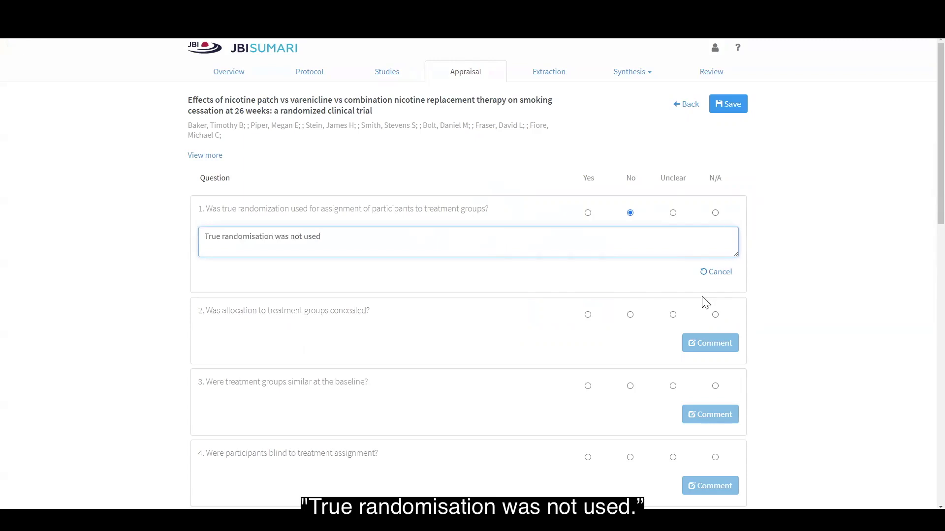
click(804, 221)
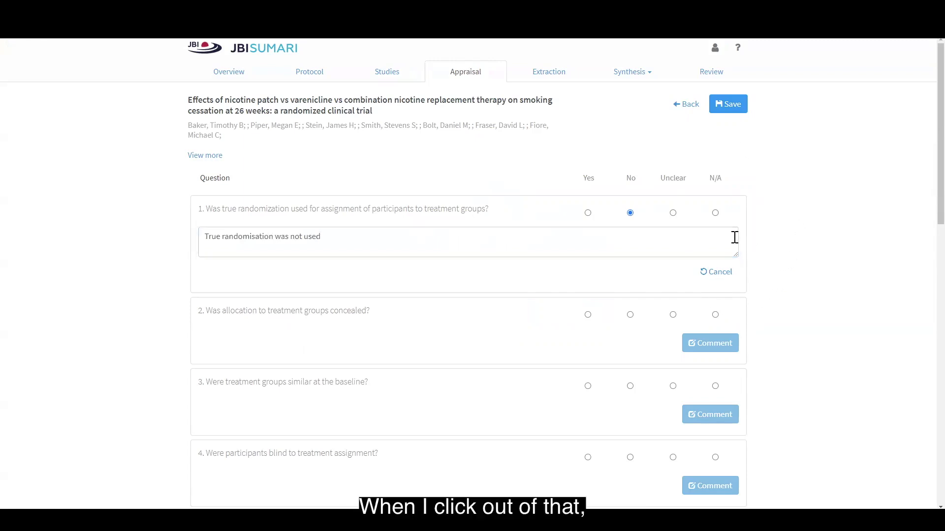
scroll(635, 249, down, 1)
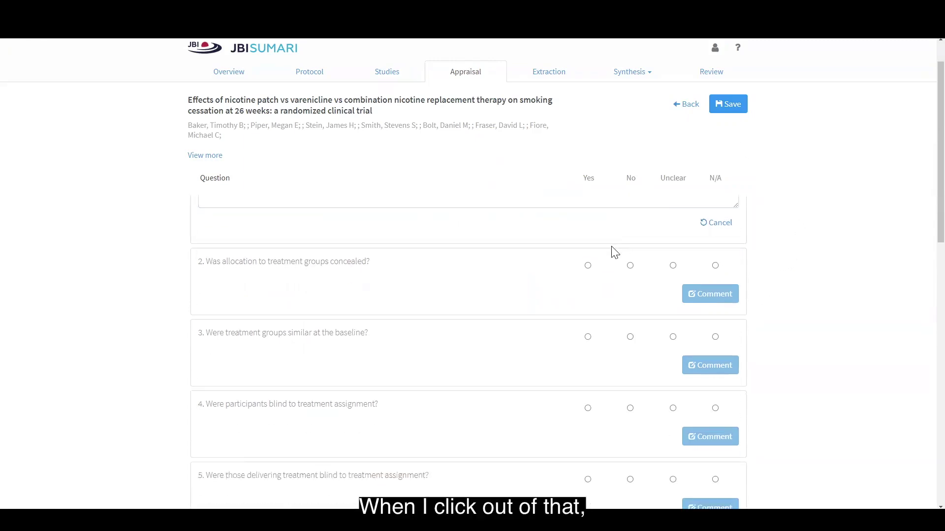
click(588, 266)
Step: Answer question 3 on baseline similarity No and questions 4–7 Yes
click(629, 337)
click(588, 408)
scroll(591, 413, down, 1)
click(588, 431)
scroll(590, 432, down, 2)
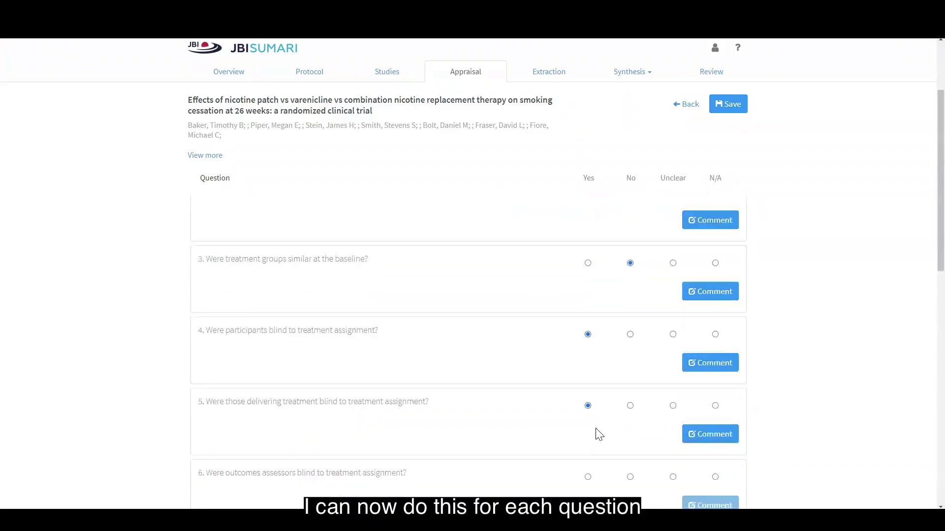
click(587, 404)
scroll(590, 416, down, 3)
click(587, 327)
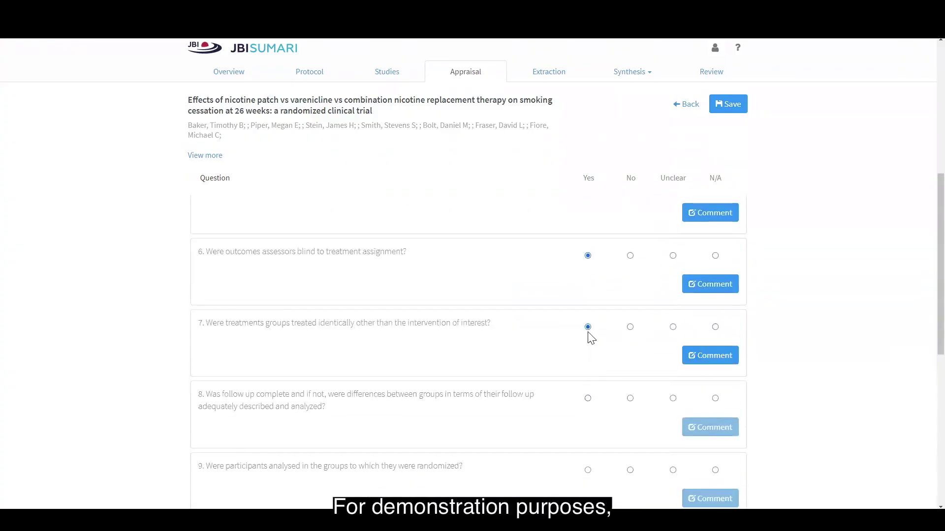
Step: Answer questions 8 through 13 Yes
click(588, 400)
scroll(590, 409, down, 2)
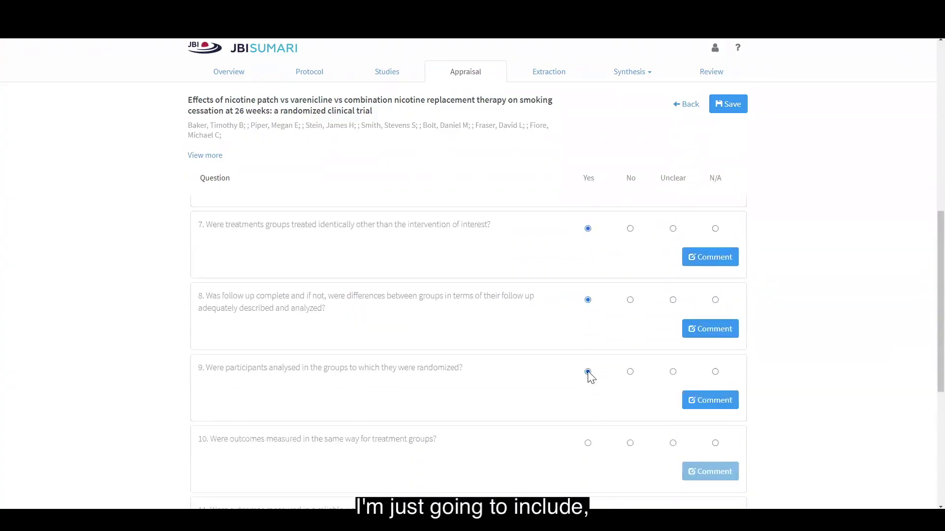
click(587, 372)
scroll(593, 386, down, 2)
click(588, 345)
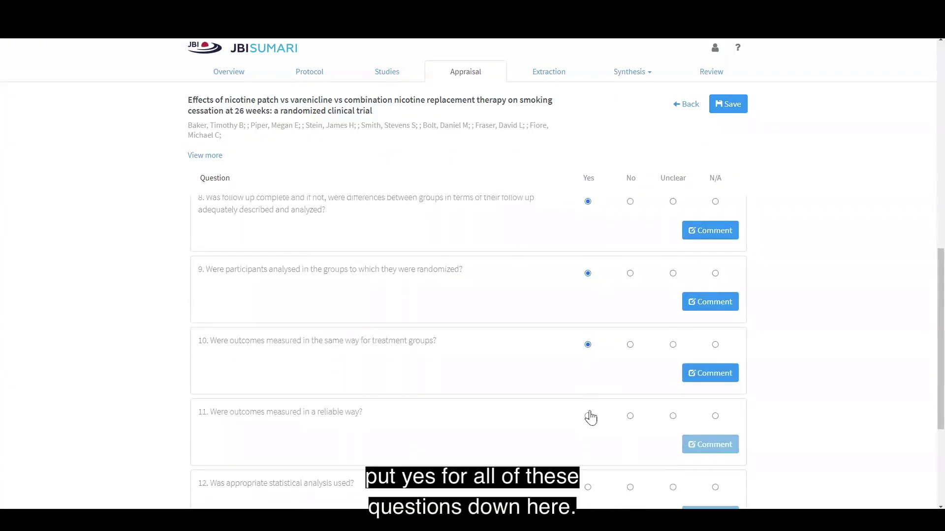
click(587, 416)
scroll(596, 401, down, 2)
click(587, 389)
scroll(591, 392, down, 2)
click(587, 366)
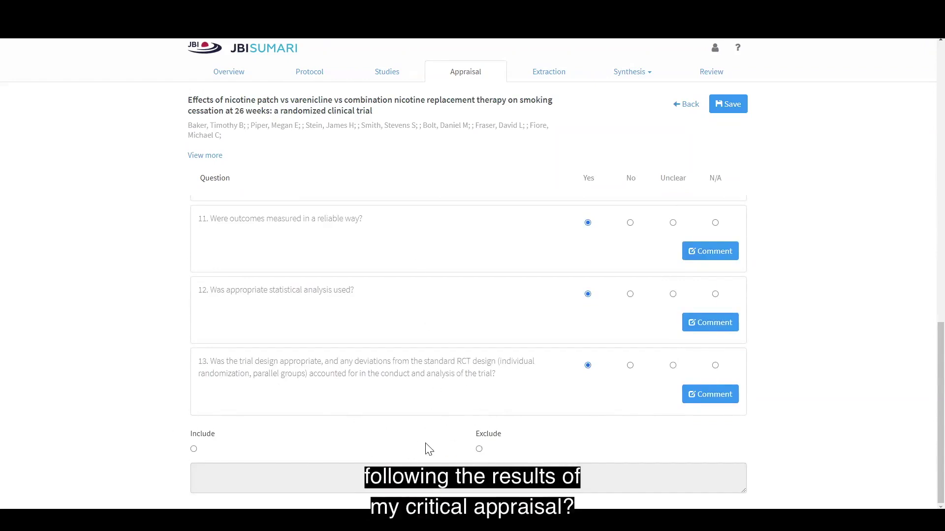
Step: Mark the study Include, save the appraisal, and go back to the appraisal list
click(194, 450)
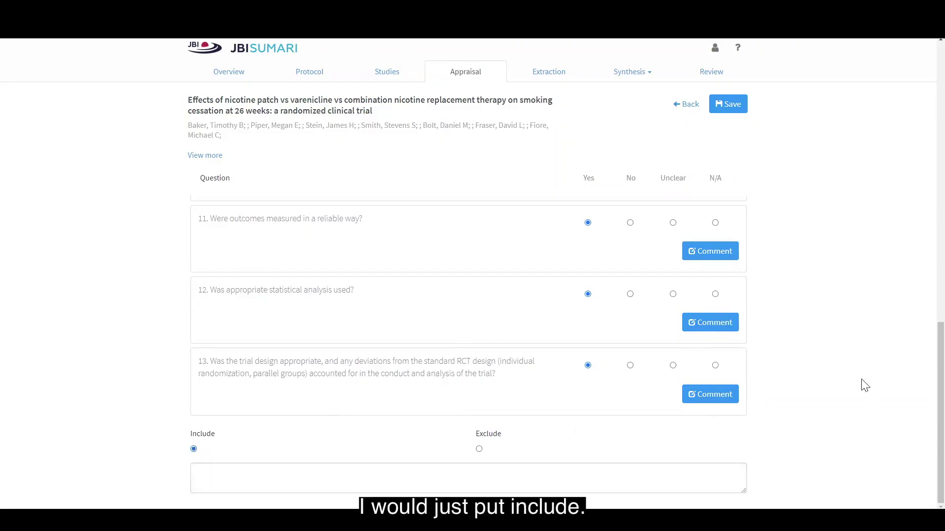
click(728, 110)
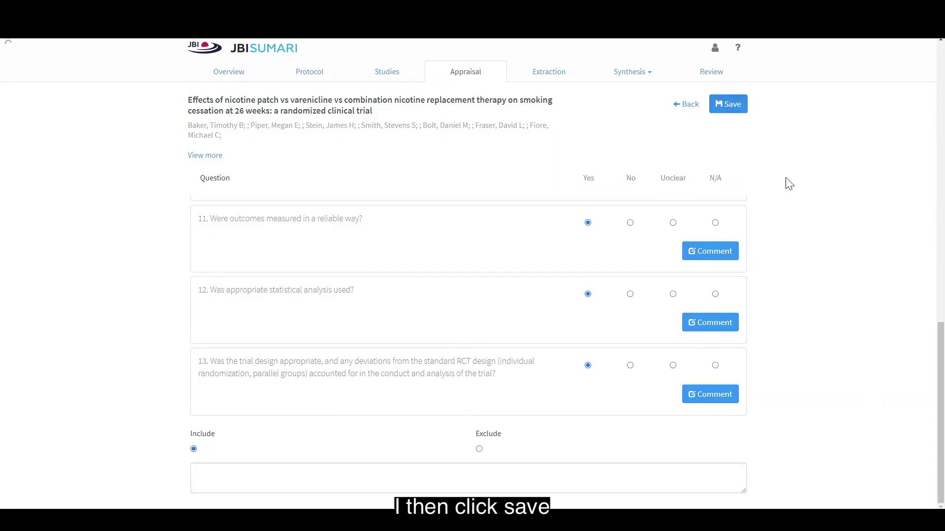
click(686, 105)
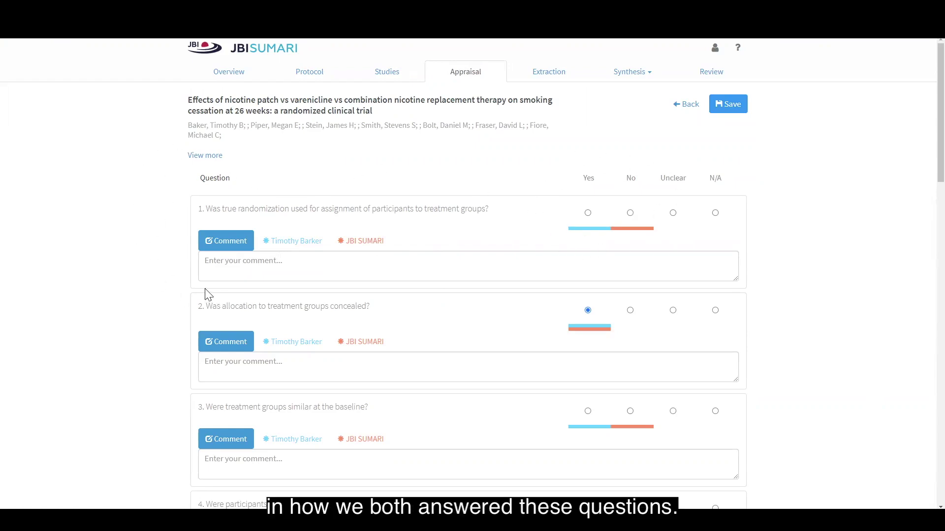
Step: Compare both reviewers' question 1 comments, then switch to writing your own comment
click(344, 241)
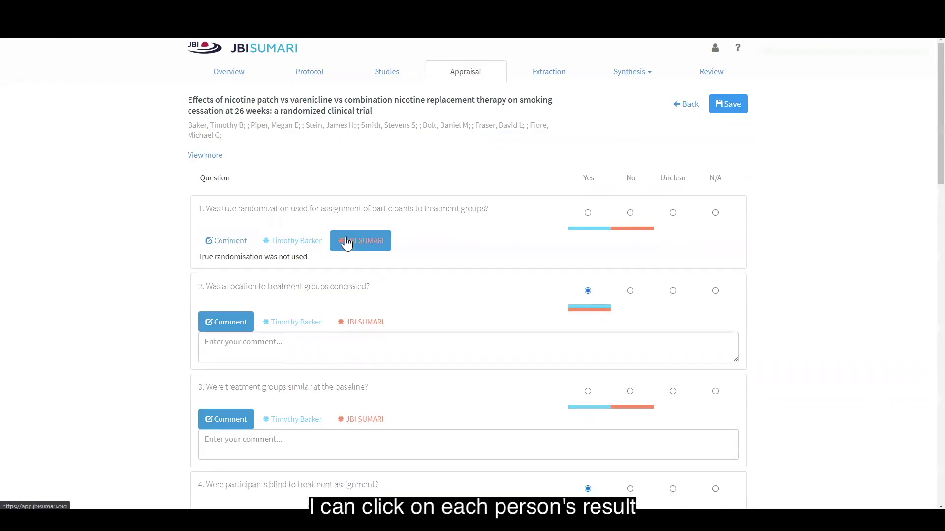
click(287, 244)
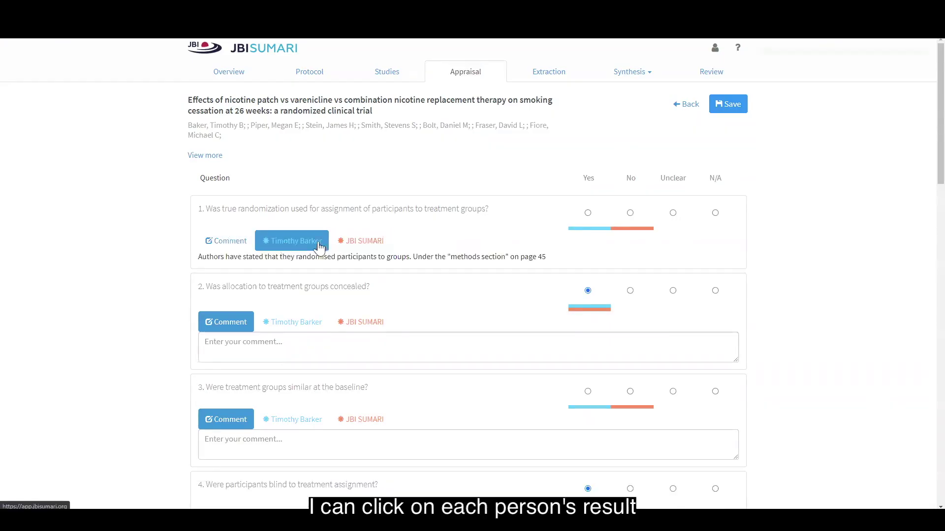
click(352, 243)
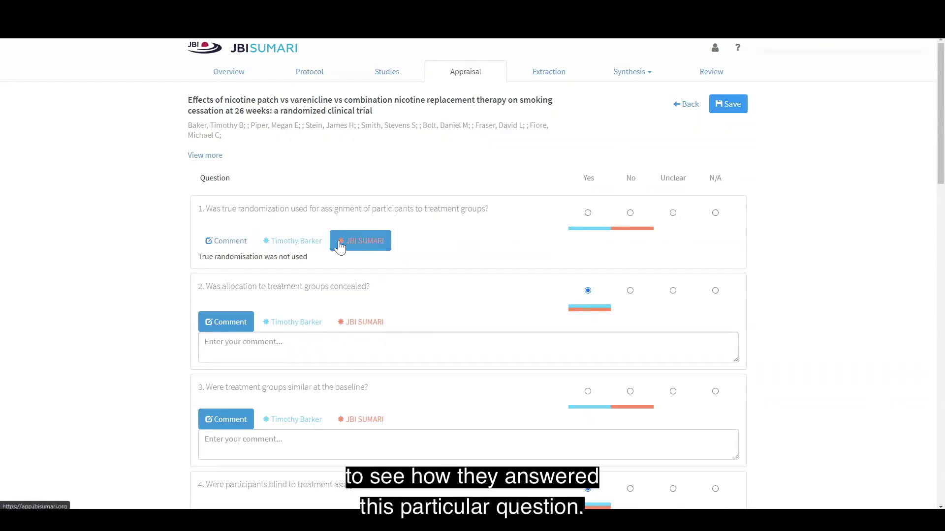
click(301, 244)
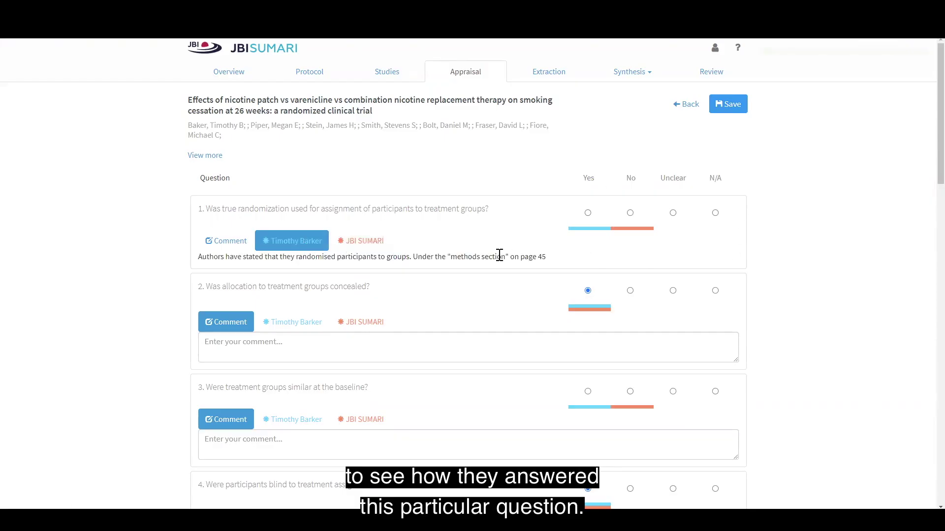
click(220, 244)
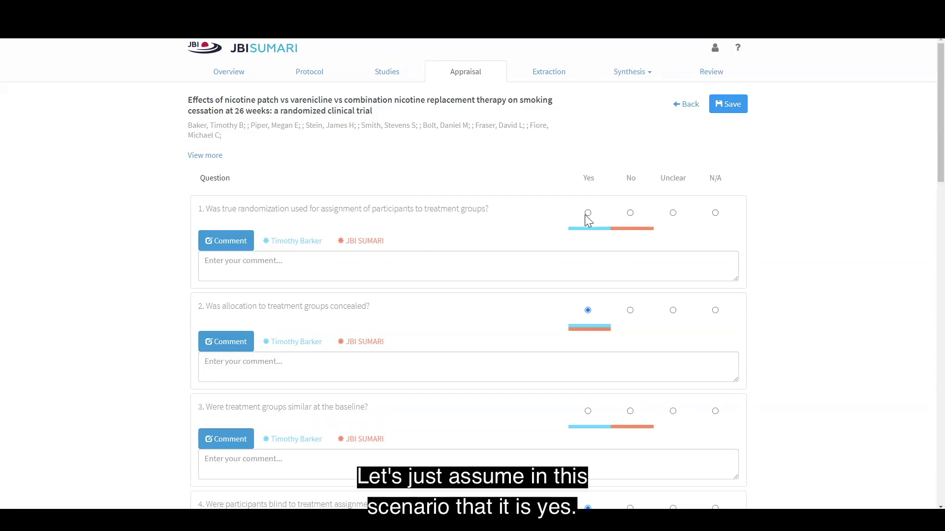
Step: Comment on question 1 that true randomisation was used
click(446, 261)
text(True randomisation was used)
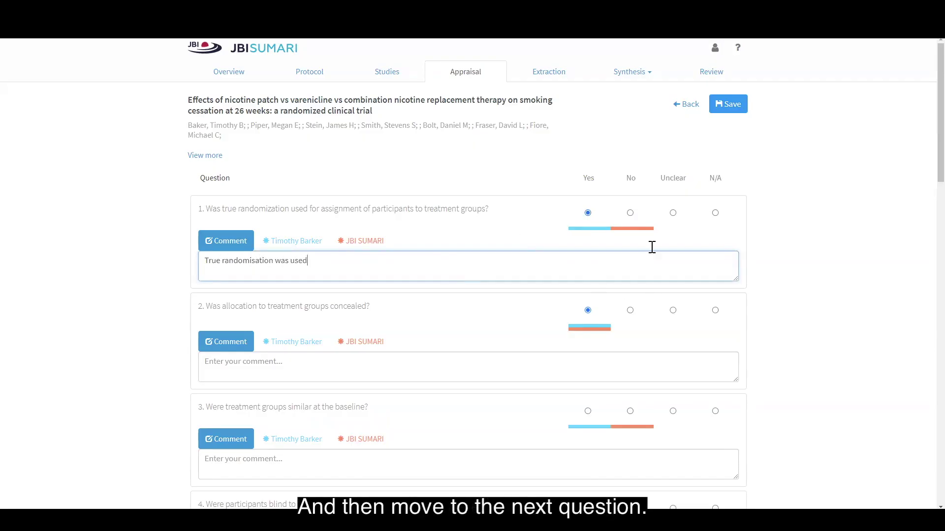
click(652, 333)
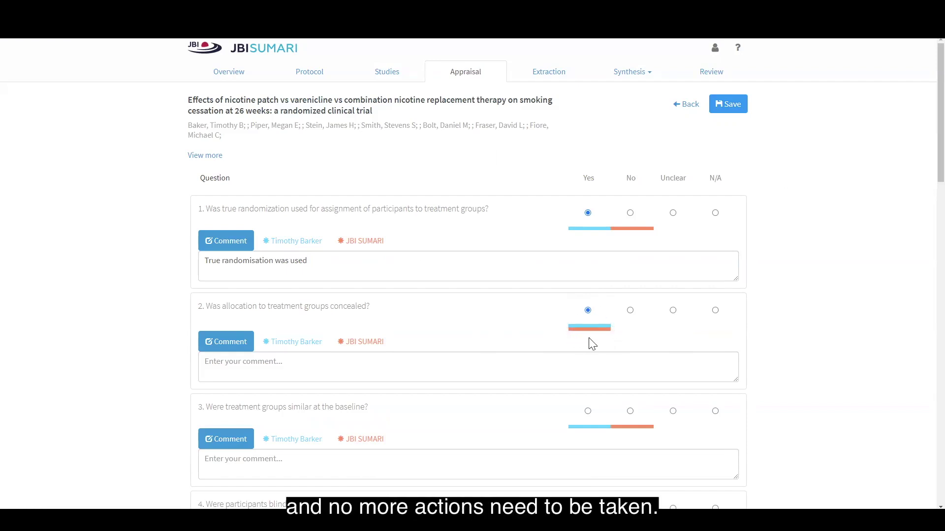
Step: Resolve questions 3, 5 and 9 as Yes, mark the study Include, and save
scroll(588, 338, down, 2)
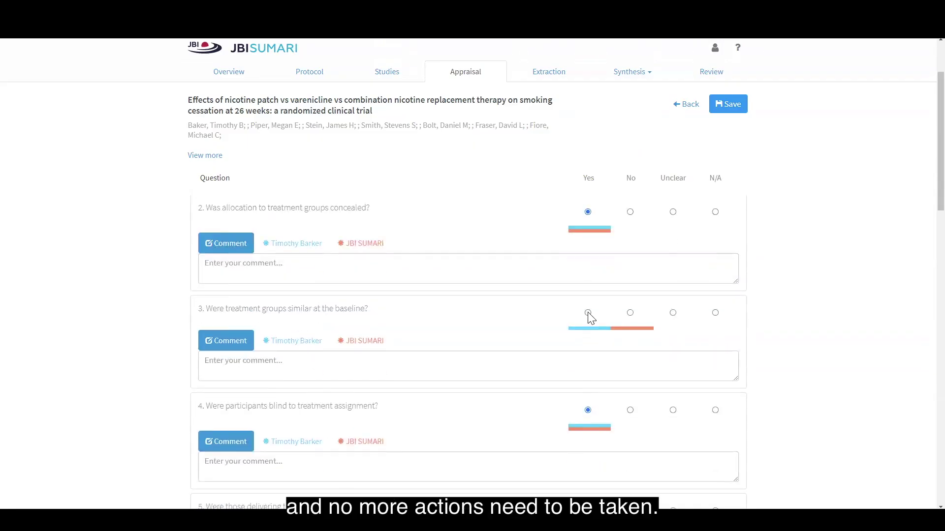
click(588, 313)
scroll(587, 315, down, 4)
click(588, 314)
scroll(517, 315, down, 8)
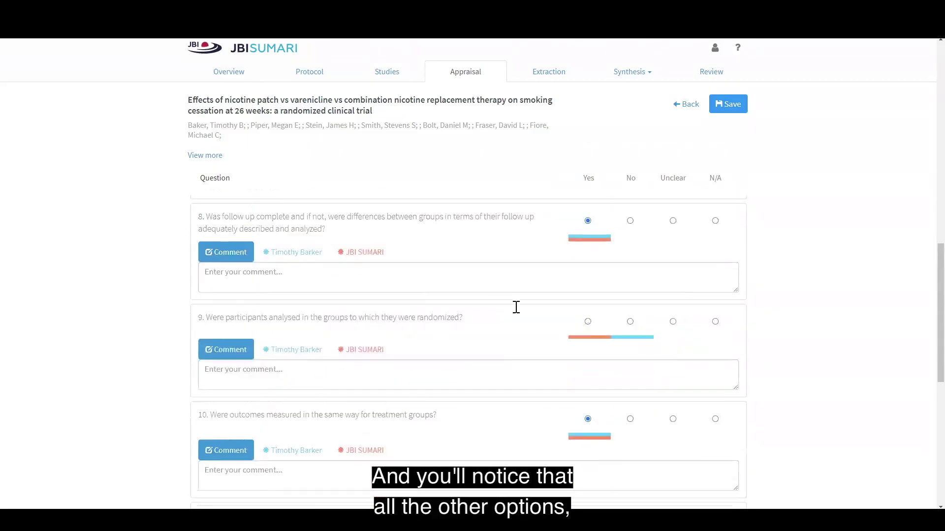
click(587, 321)
scroll(513, 289, down, 8)
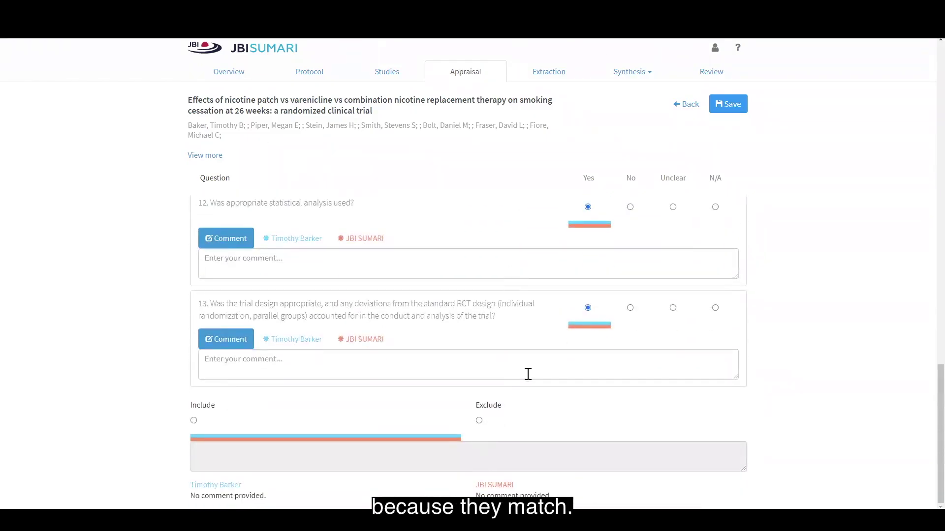
click(192, 420)
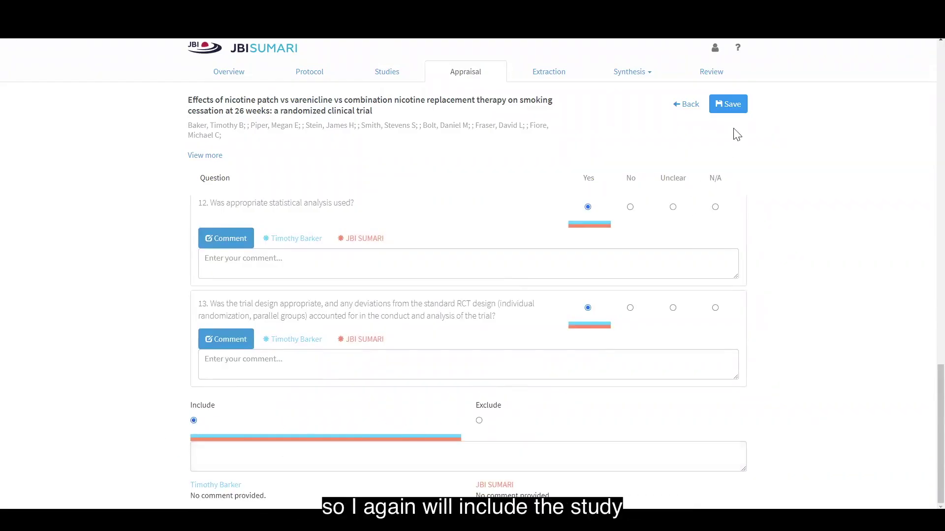
click(729, 109)
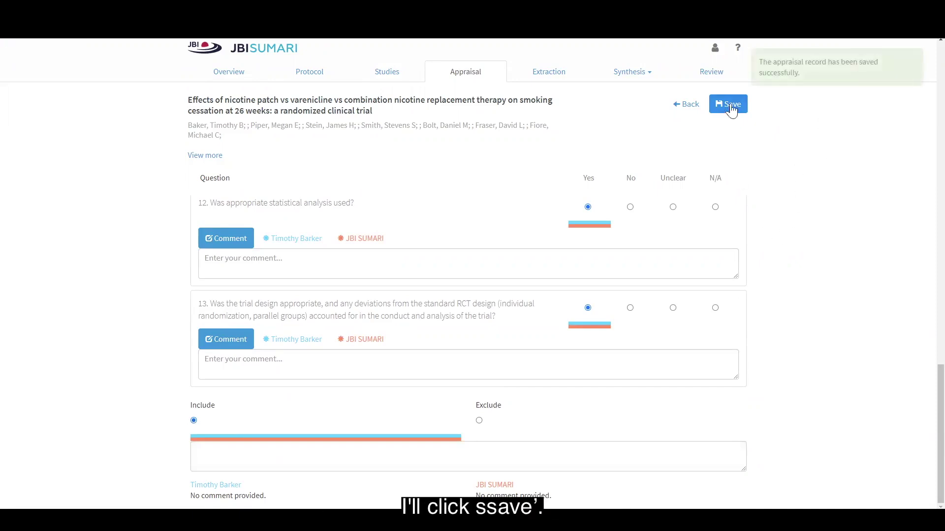
Step: Go back to the Appraisal list, where the nicotine patch vs varenicline study shows Completed
click(685, 105)
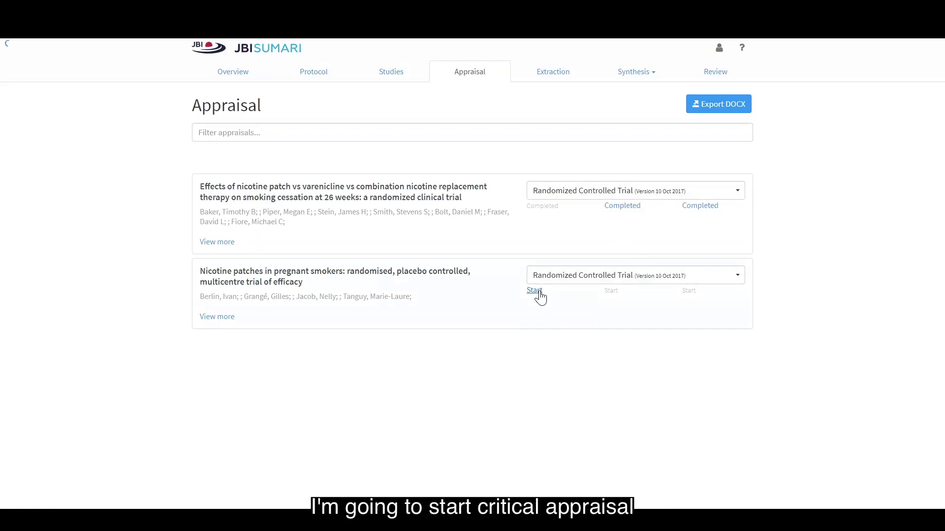
Step: Start the pregnant smokers trial appraisal and answer questions 1–7 Yes
click(534, 291)
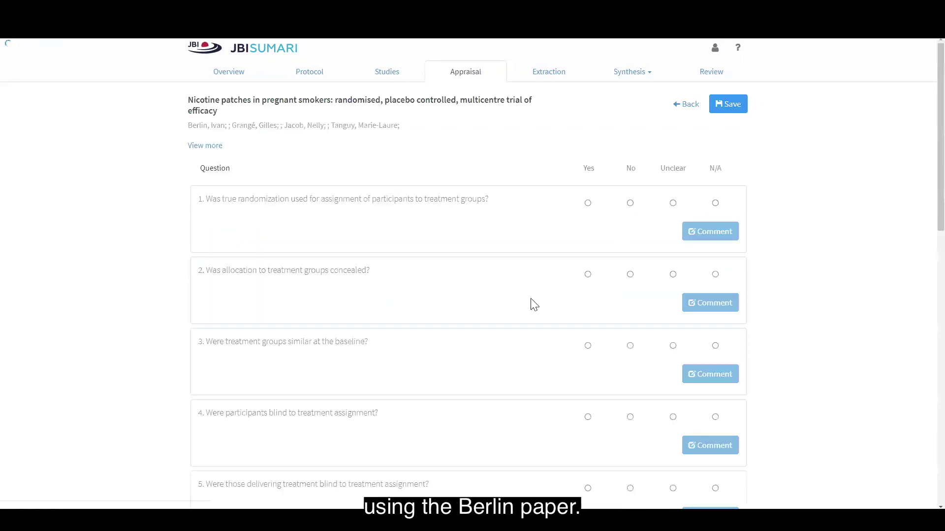
click(587, 203)
click(588, 274)
click(587, 345)
scroll(593, 363, down, 2)
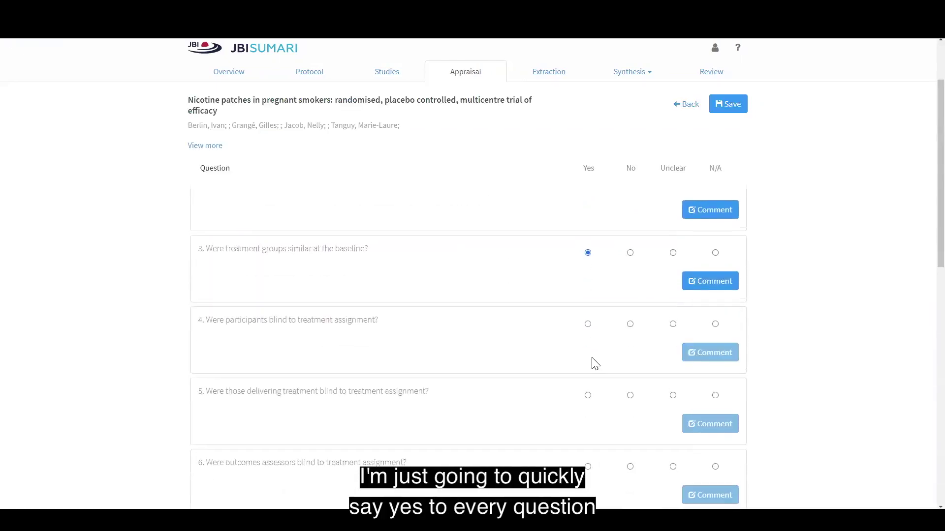
click(587, 319)
click(588, 390)
scroll(592, 395, down, 2)
click(588, 363)
click(588, 434)
Step: Answer questions 8 through 13 Yes
scroll(597, 423, down, 3)
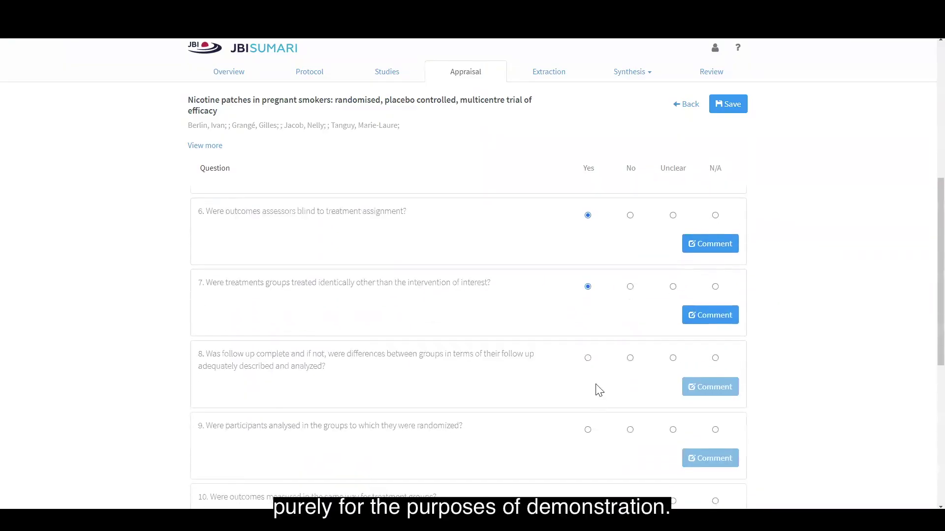
click(588, 358)
click(588, 430)
scroll(594, 421, down, 3)
click(587, 353)
click(588, 425)
scroll(596, 389, down, 3)
click(587, 349)
click(588, 420)
scroll(579, 424, down, 1)
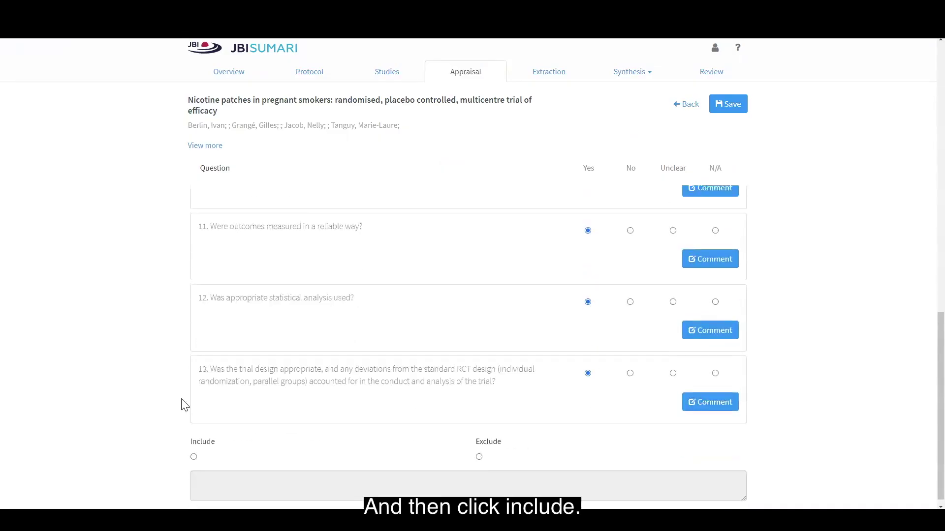
Step: Mark the pregnant smokers trial Include, save, and return to the appraisal list
click(193, 454)
click(740, 105)
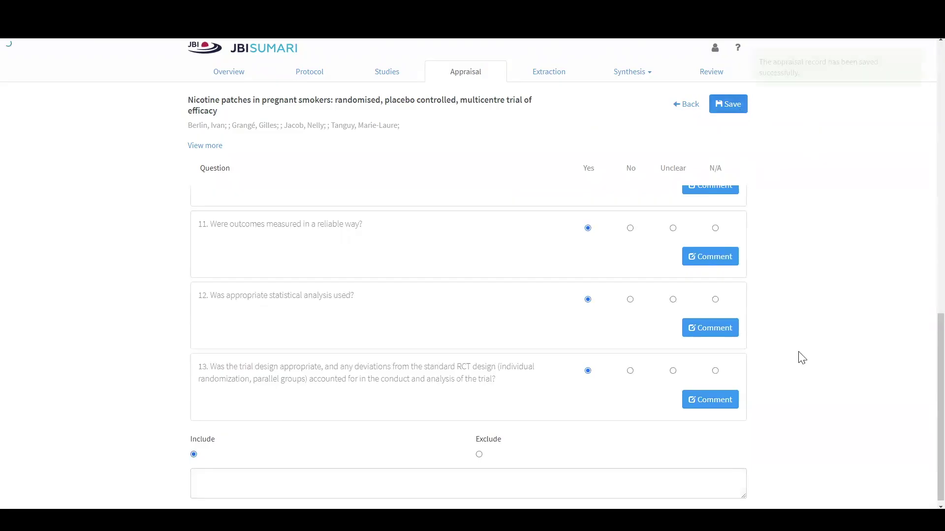
click(690, 105)
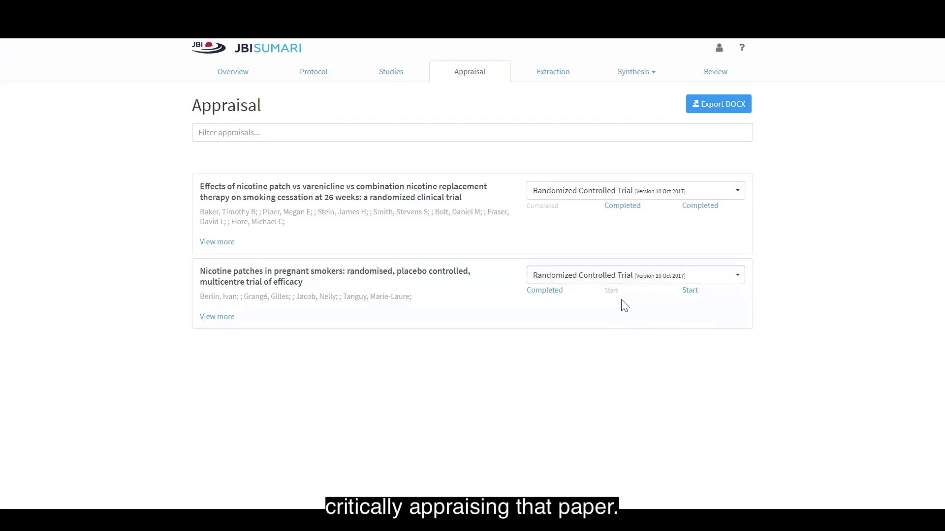
Step: Start the pregnant smokers trial's final critical review from the list's third column
click(691, 291)
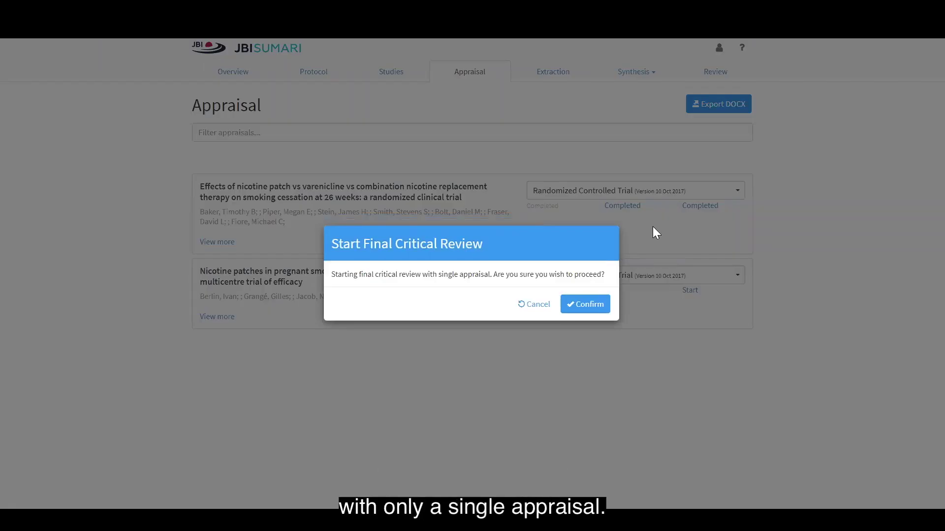
Step: Confirm the single-appraisal final review, mark the pregnant smokers trial Include, save, and go back
click(589, 305)
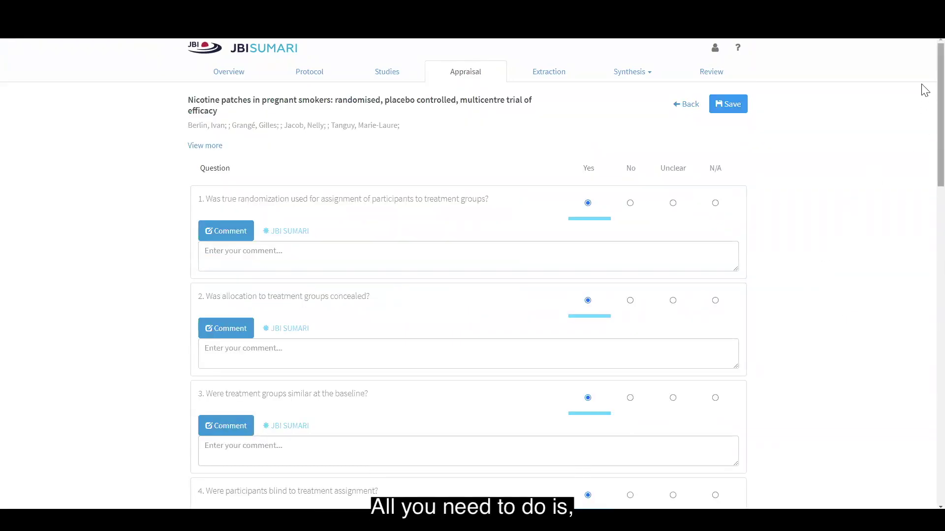
scroll(925, 90, down, 15)
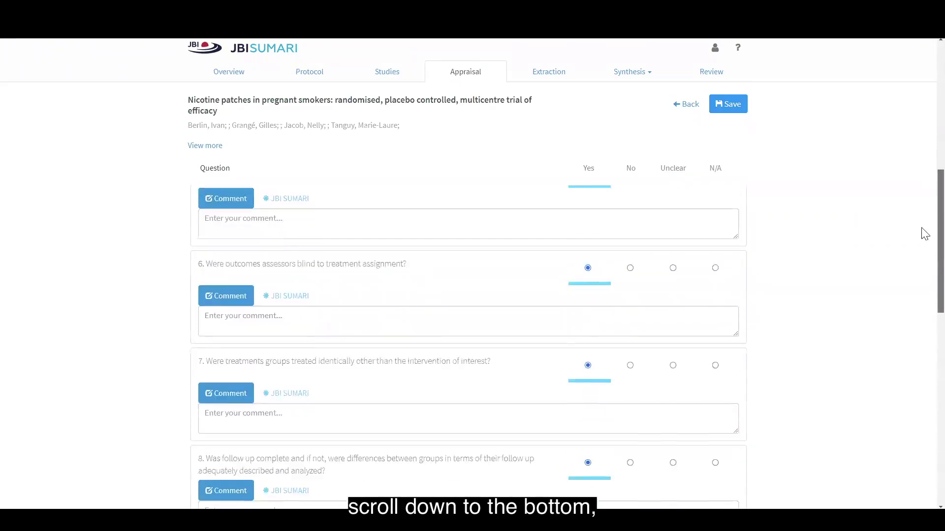
scroll(925, 348, down, 5)
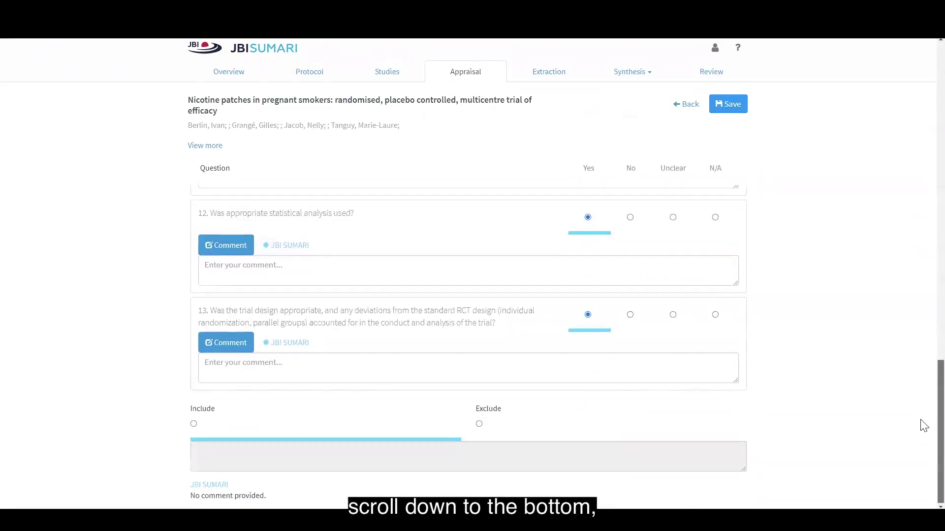
click(195, 427)
click(739, 102)
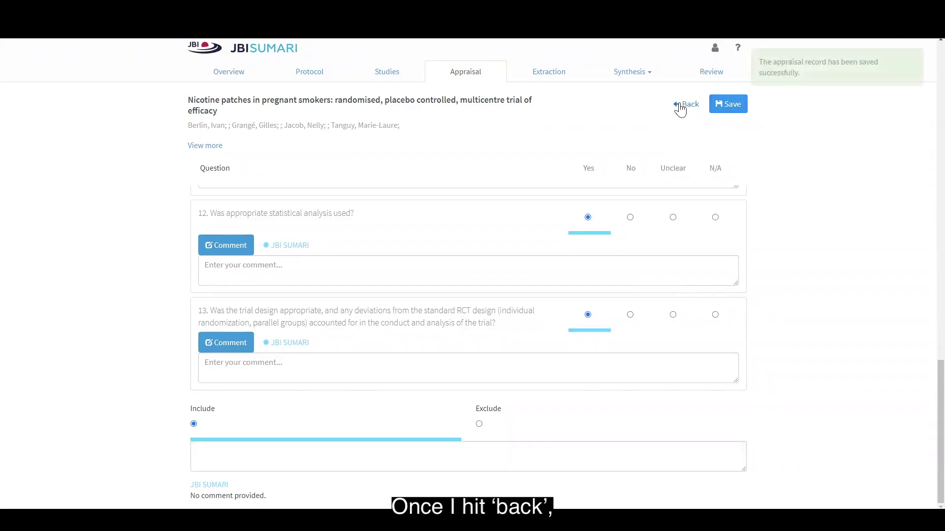
click(682, 109)
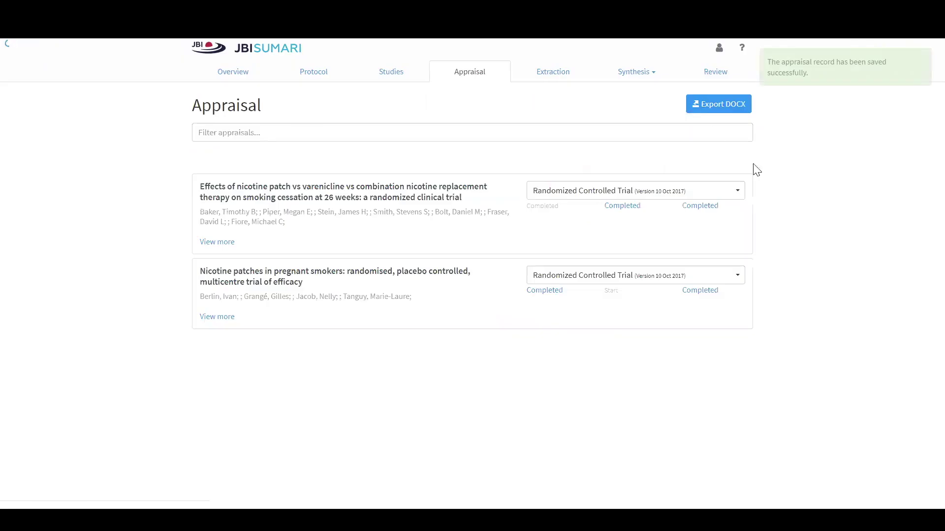